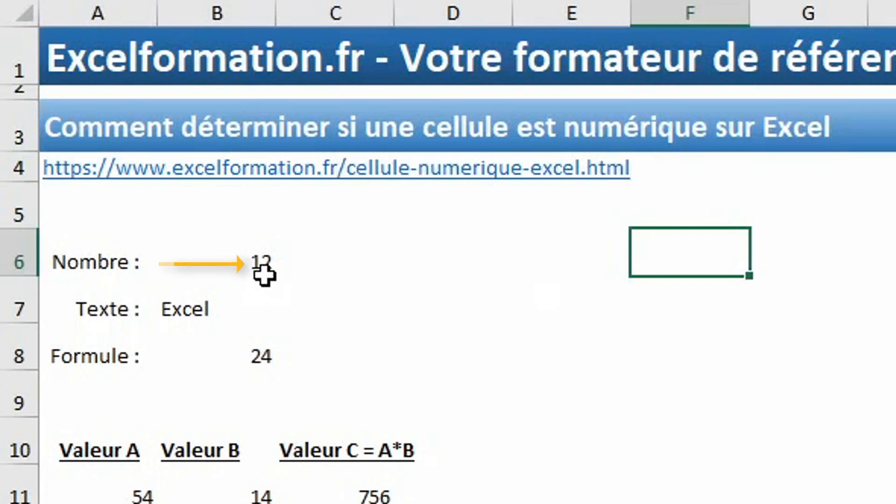
# Step: Right-align the text Excel in cell B7 and left-align the number in cell B6
pyautogui.click(265, 275)
pyautogui.click(247, 299)
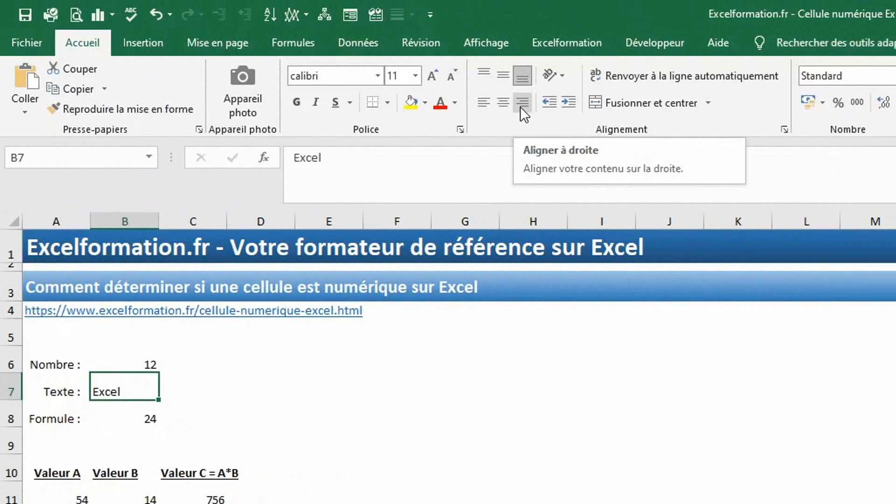
pyautogui.click(520, 106)
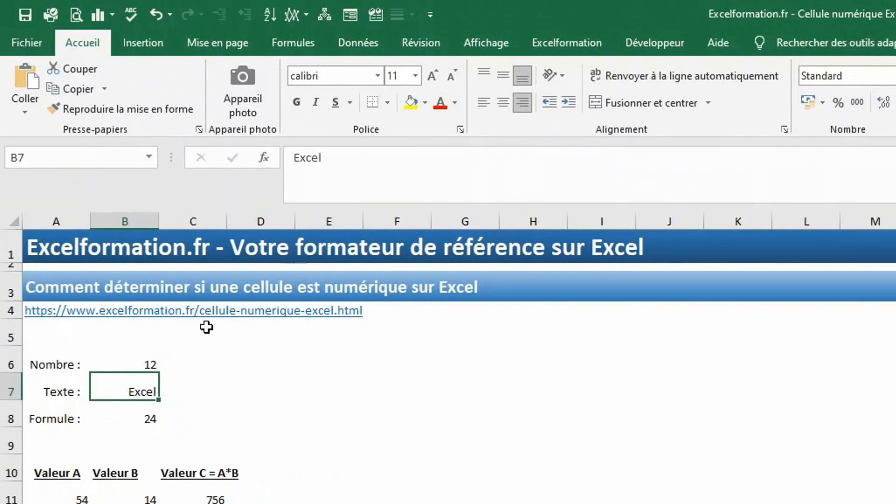
pyautogui.click(140, 364)
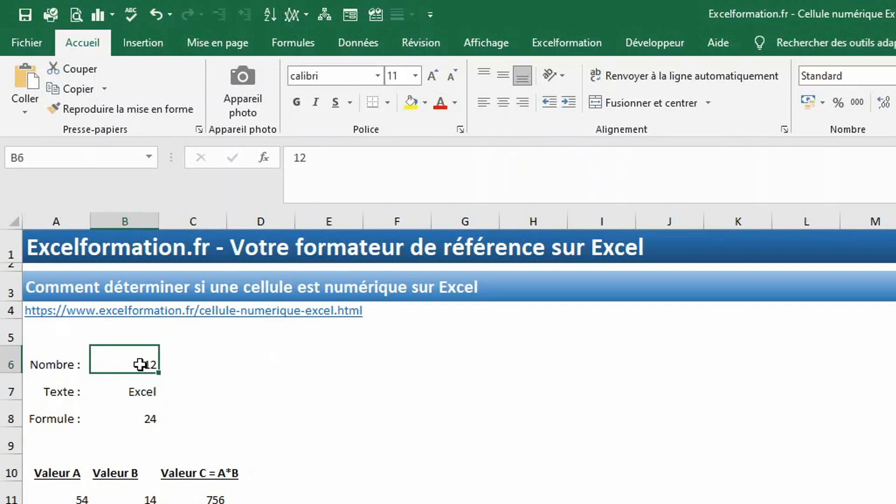
pyautogui.click(481, 105)
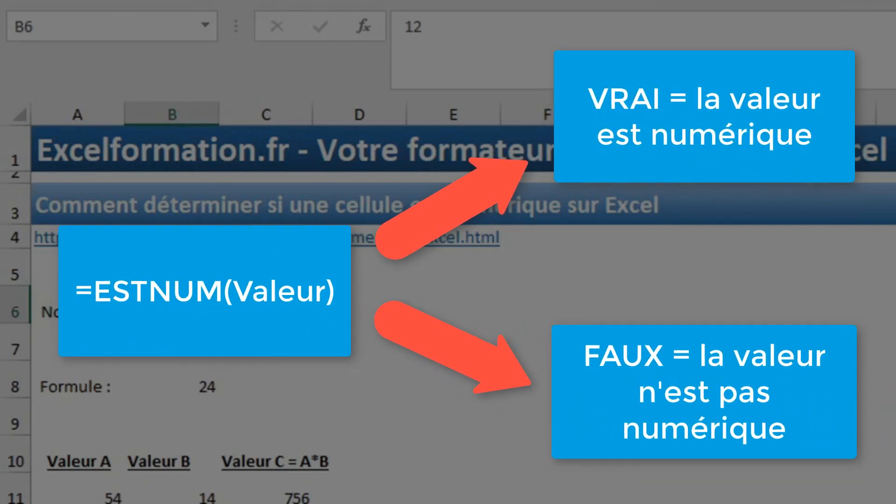
# Step: Enter the formula =ESTNUM(B6) in cell C6 to test whether the Nombre value is numeric
pyautogui.click(276, 305)
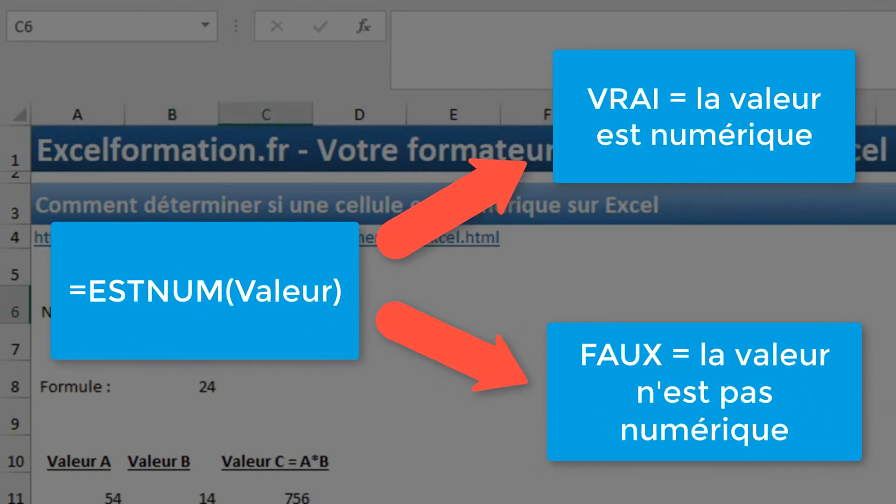
pyautogui.write('=estn')
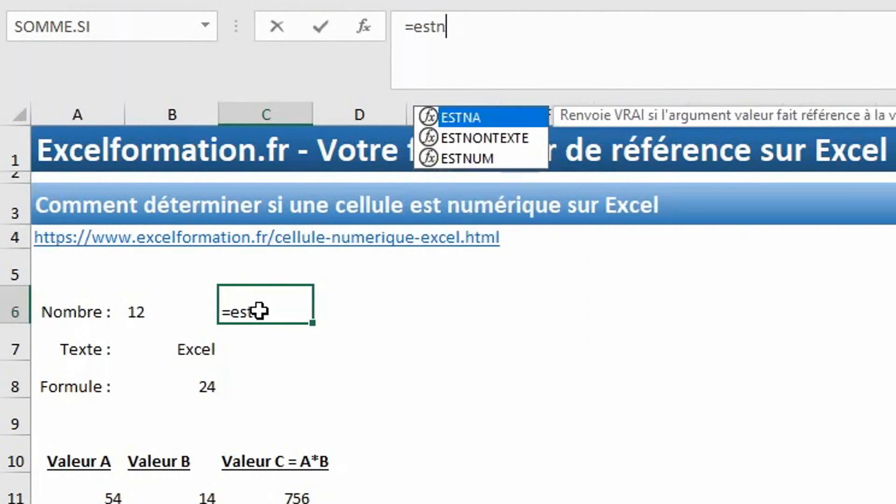
pyautogui.write('um')
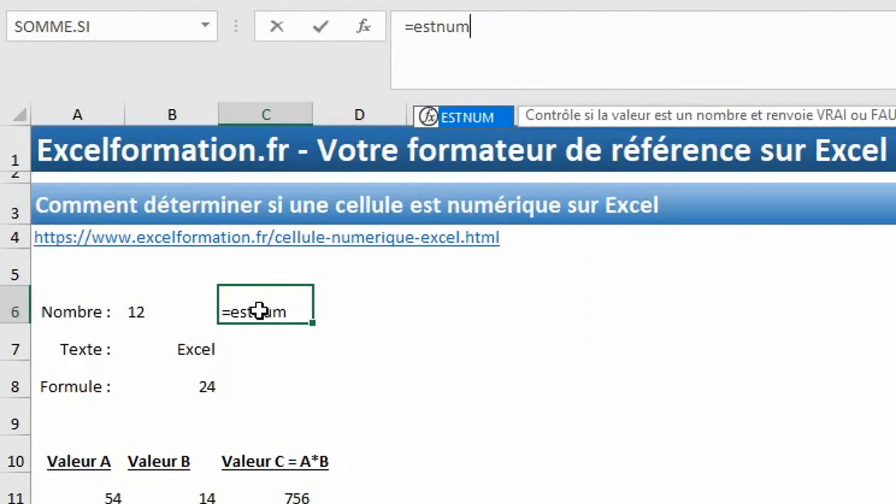
pyautogui.write('(')
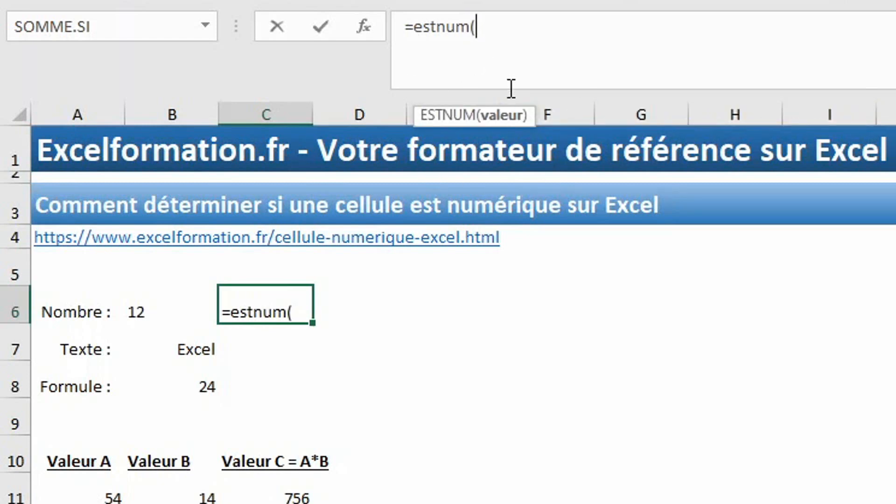
pyautogui.click(182, 305)
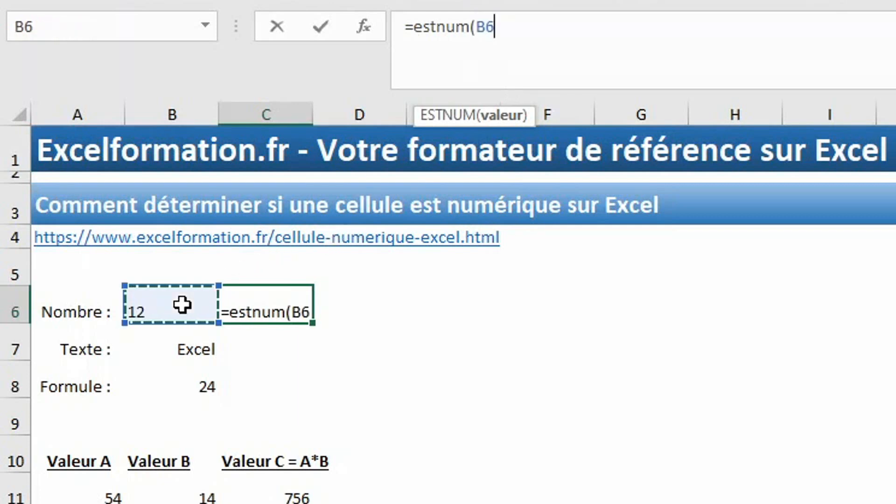
pyautogui.press('Return')
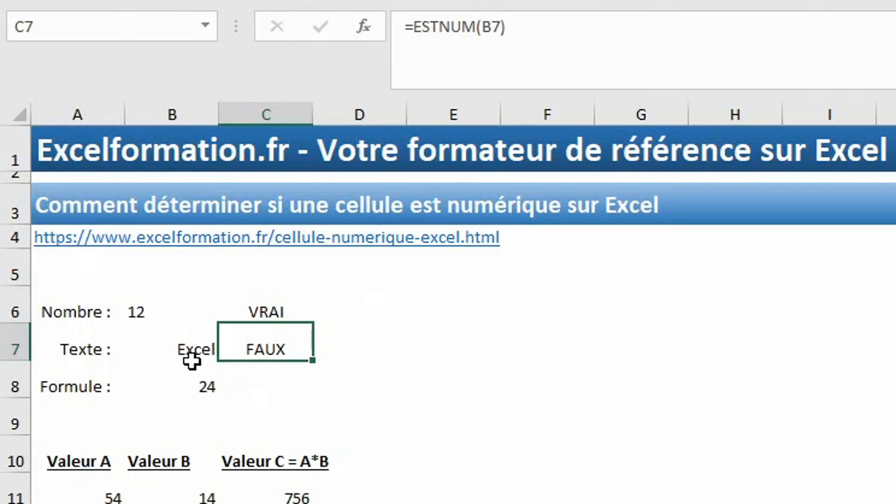
# Step: Change the content of cell B6 to the text "12 pommes"
pyautogui.click(241, 308)
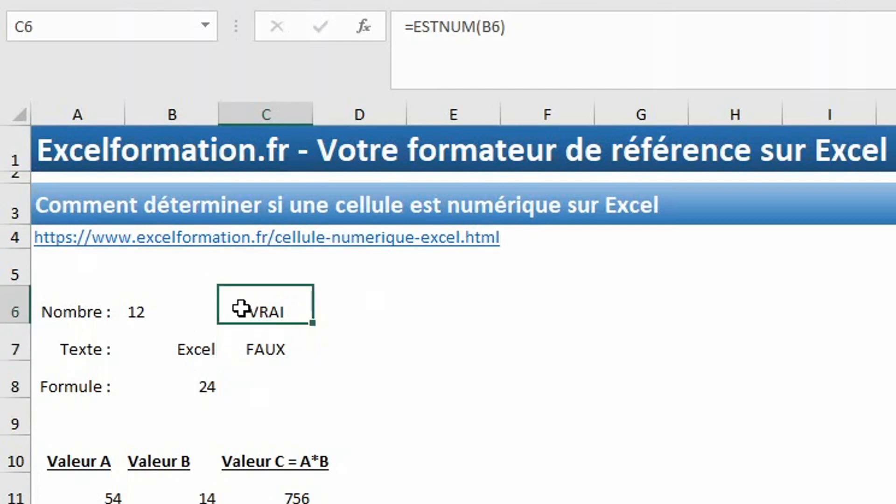
pyautogui.click(193, 318)
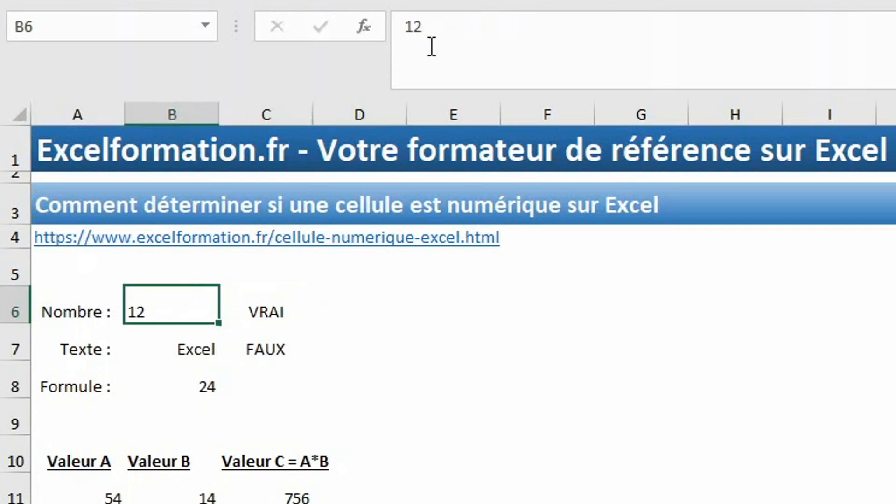
pyautogui.click(487, 43)
pyautogui.write('pommes')
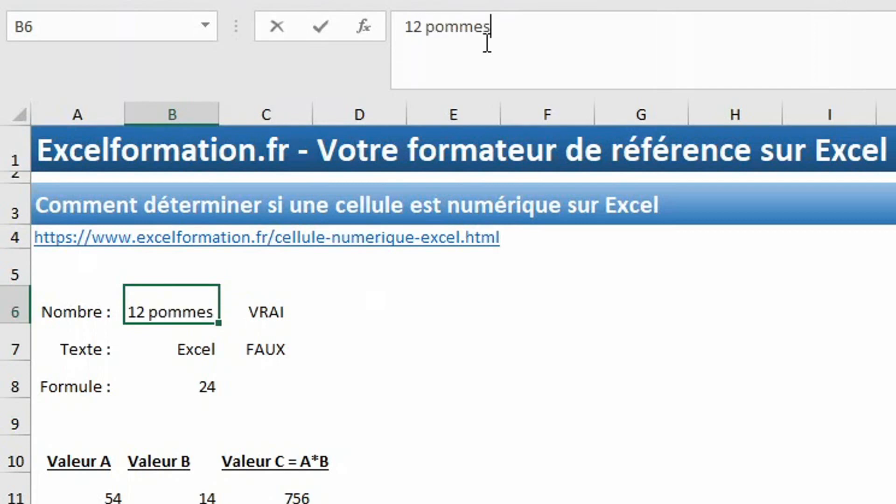
pyautogui.press('Return')
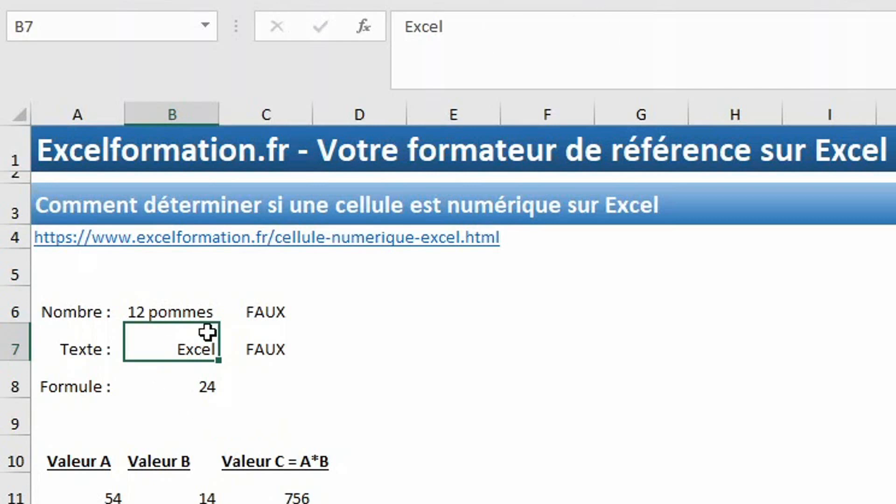
# Step: Fill the ESTNUM formula from C7 down into C8 so that it tests cell B8
pyautogui.click(201, 377)
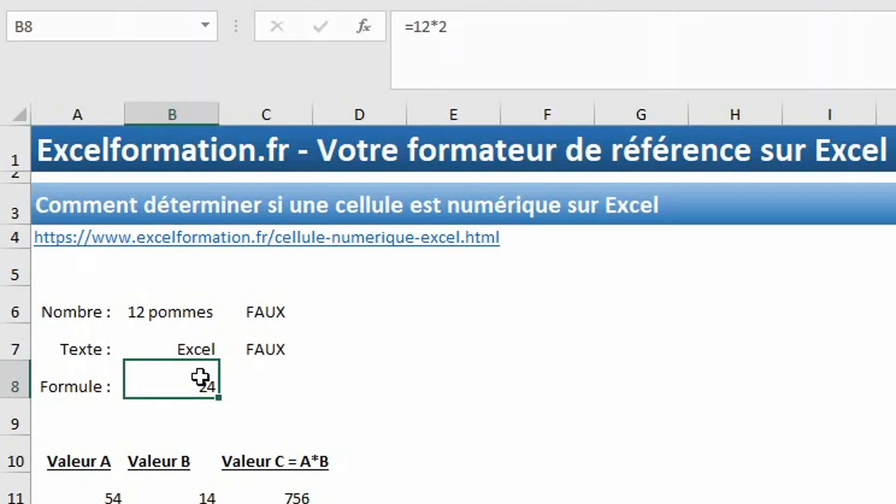
pyautogui.click(268, 382)
pyautogui.hotkey('ctrl', 'b')
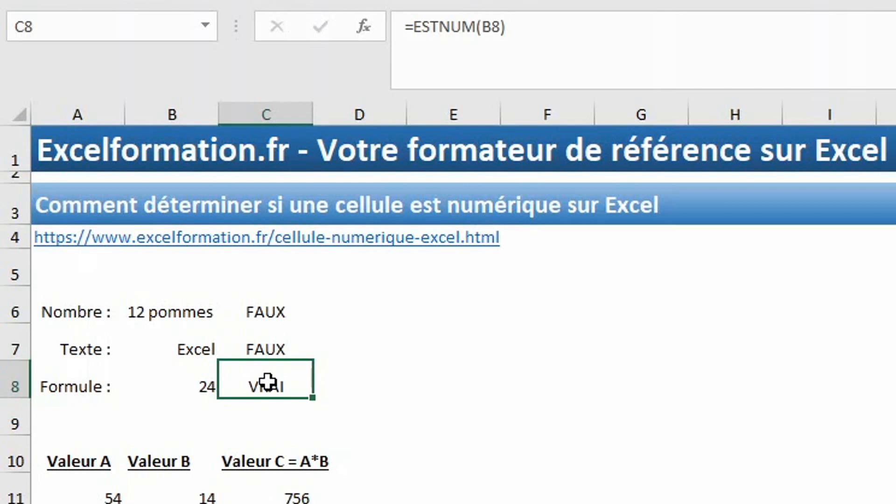
# Step: Replace the formula in B8 with =SUBSTITUE(B6;"pommes";"fraises")
pyautogui.click(187, 382)
pyautogui.write('=s')
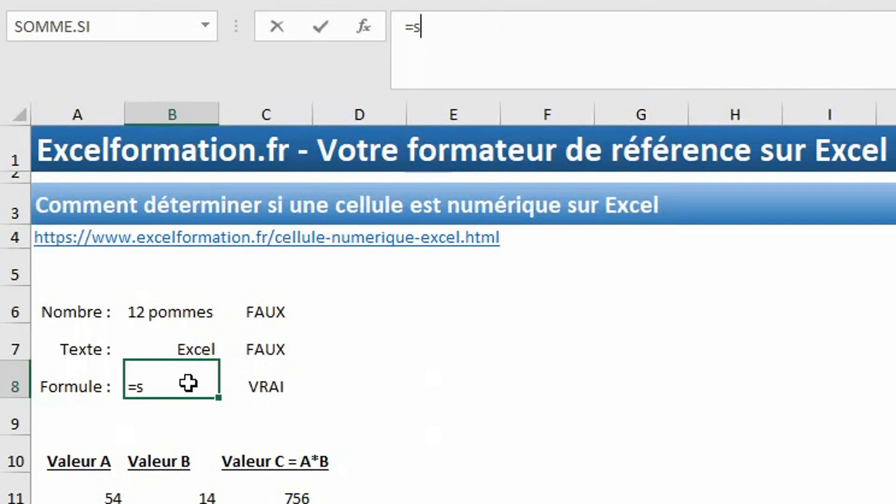
pyautogui.write('ubs')
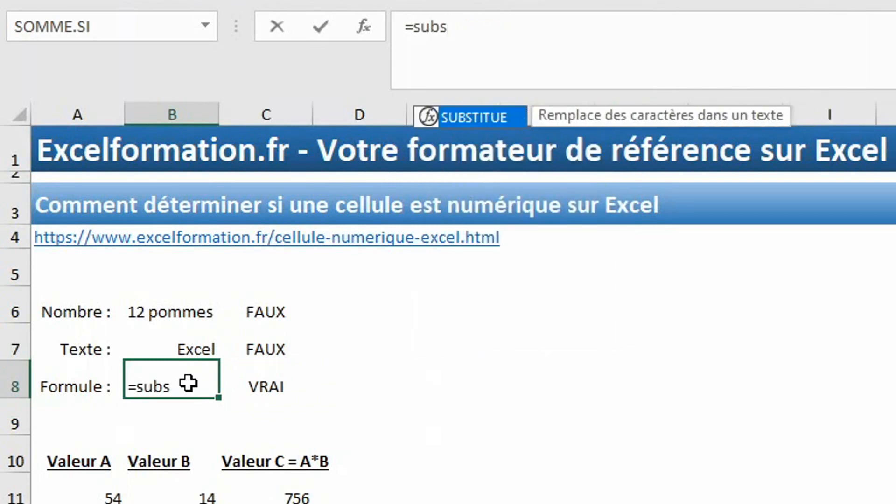
pyautogui.press('Tab')
pyautogui.click(187, 311)
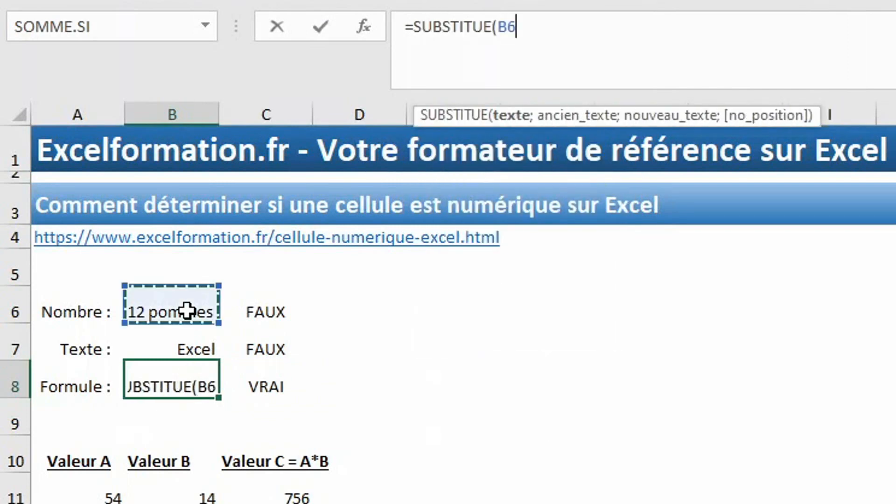
pyautogui.write(';"pom')
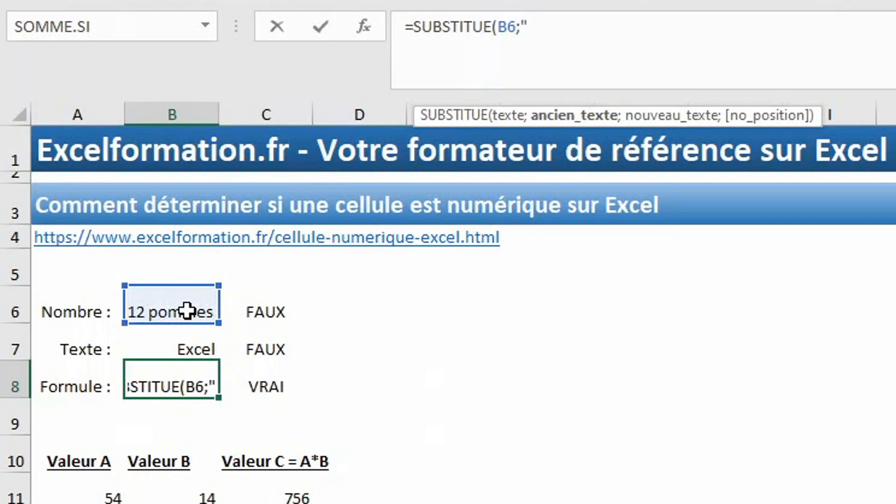
pyautogui.write('m')
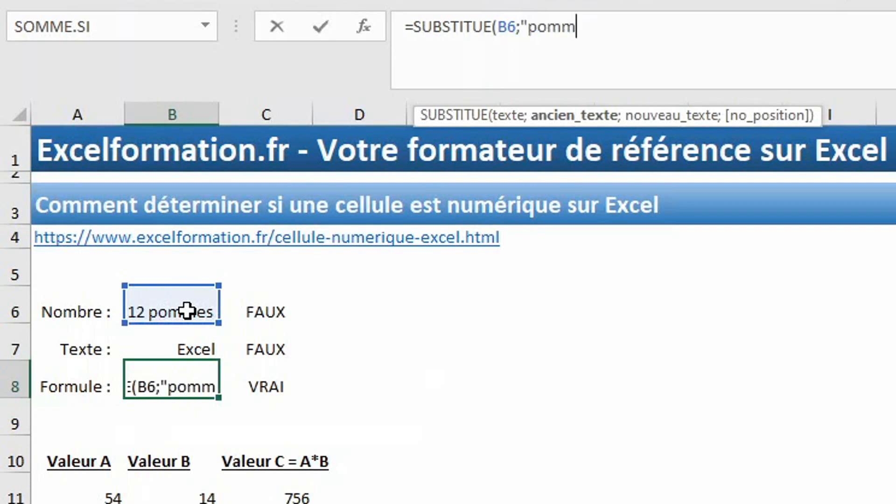
pyautogui.write('es";')
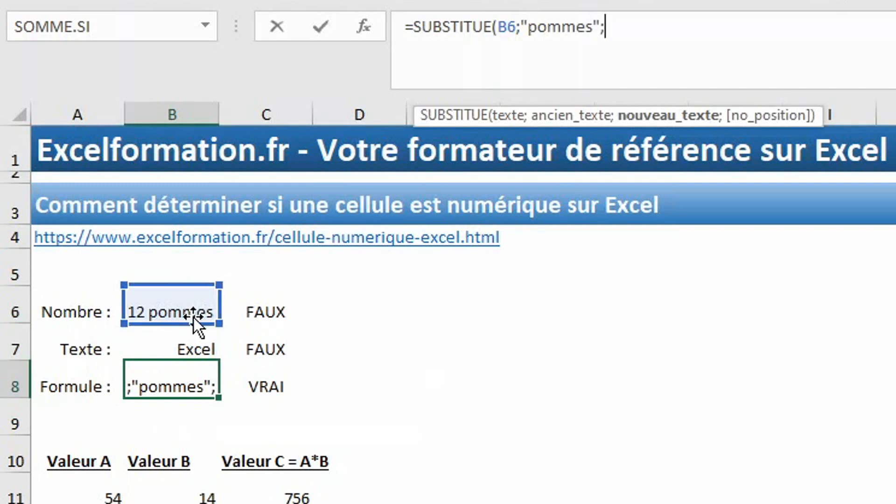
pyautogui.write('"f')
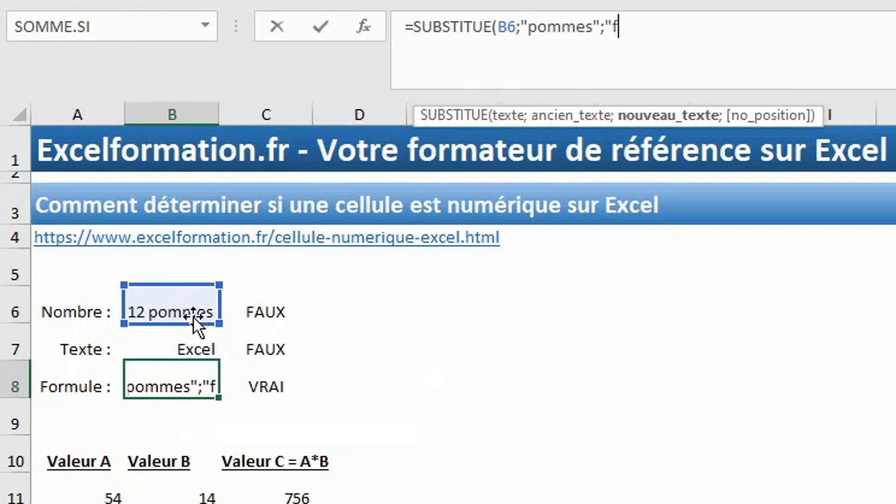
pyautogui.write('raises")')
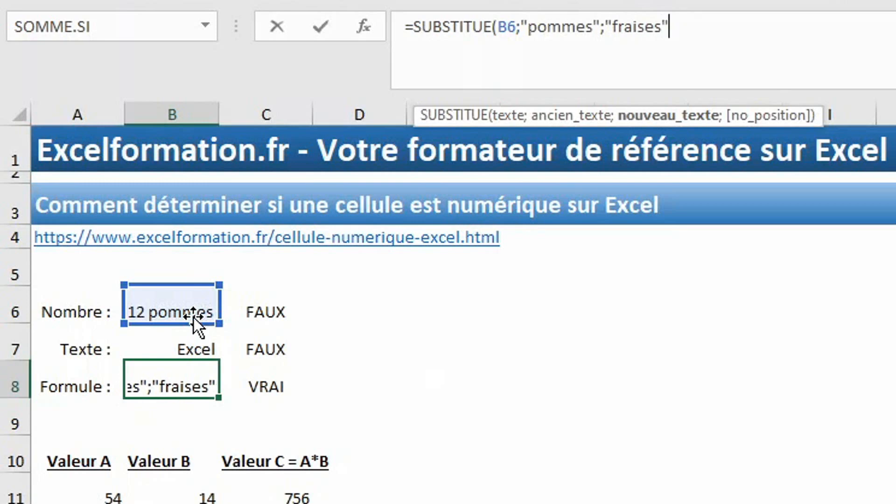
pyautogui.press('Return')
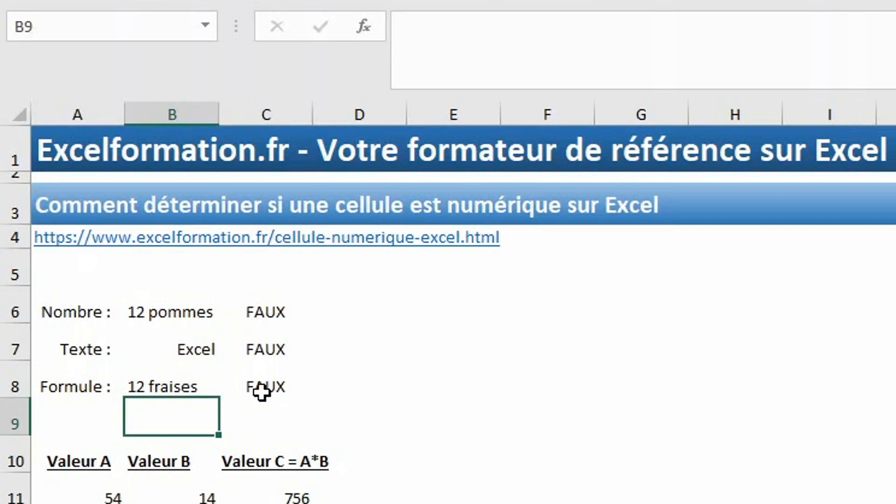
# Step: Replace the formula in C6 with =ESTNUM(SUBSTITUE(B6;" pommes";"")*1) to test the value without its unit text
pyautogui.click(260, 321)
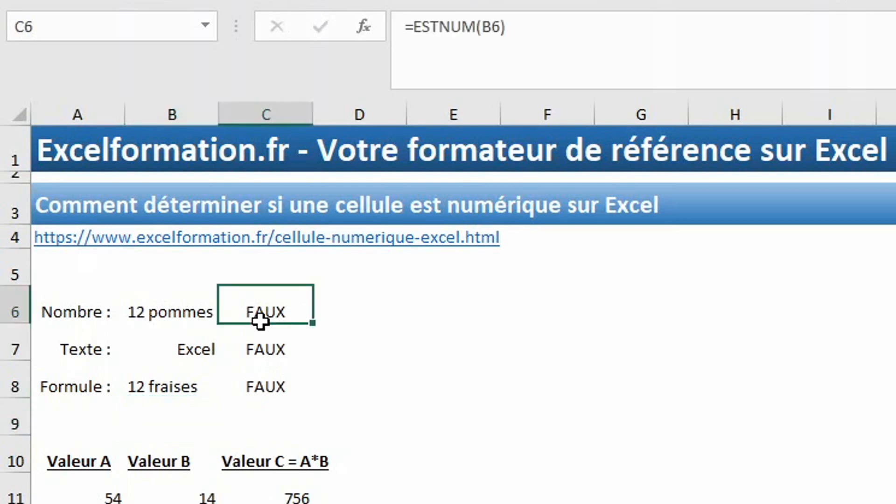
pyautogui.write('=estnum(')
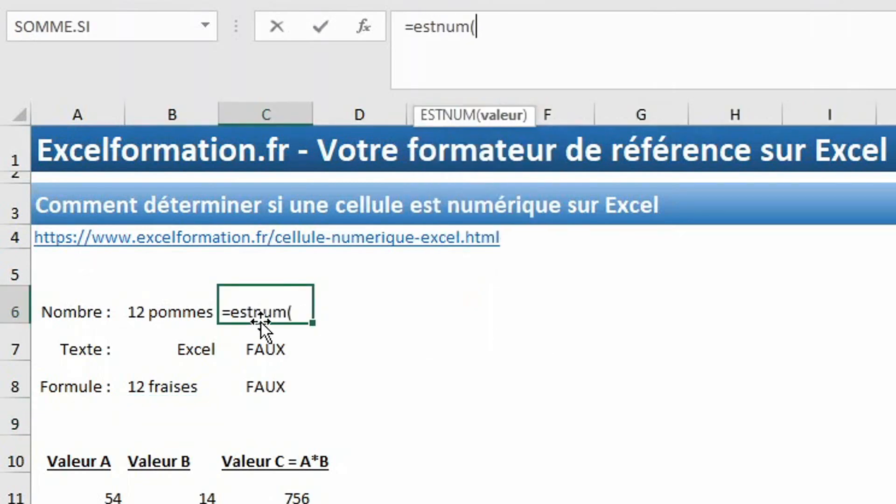
pyautogui.write('sub')
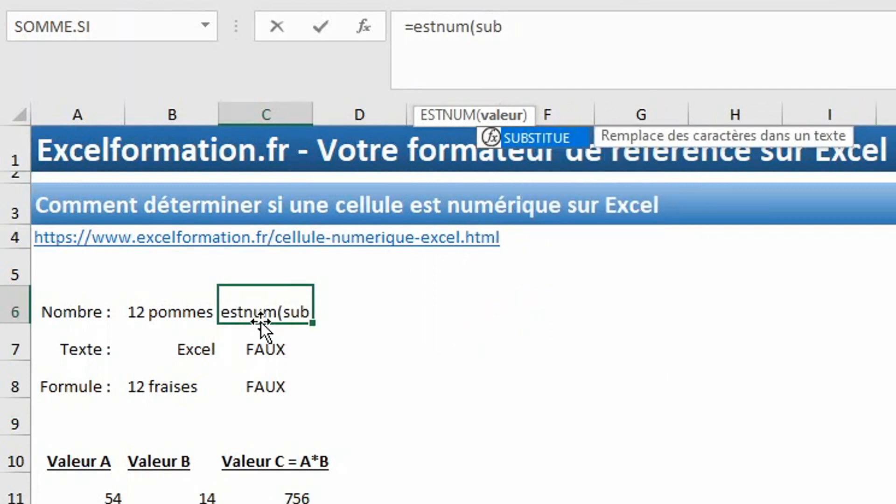
pyautogui.press('Tab')
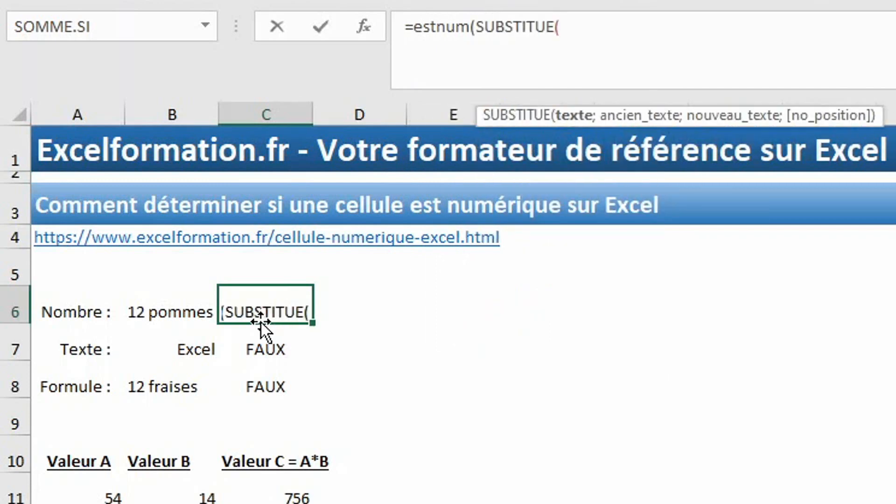
pyautogui.click(180, 318)
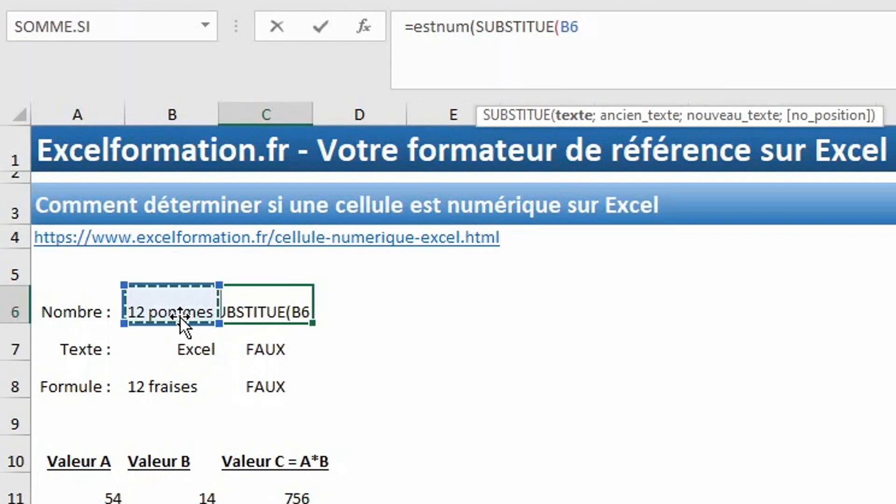
pyautogui.write(';')
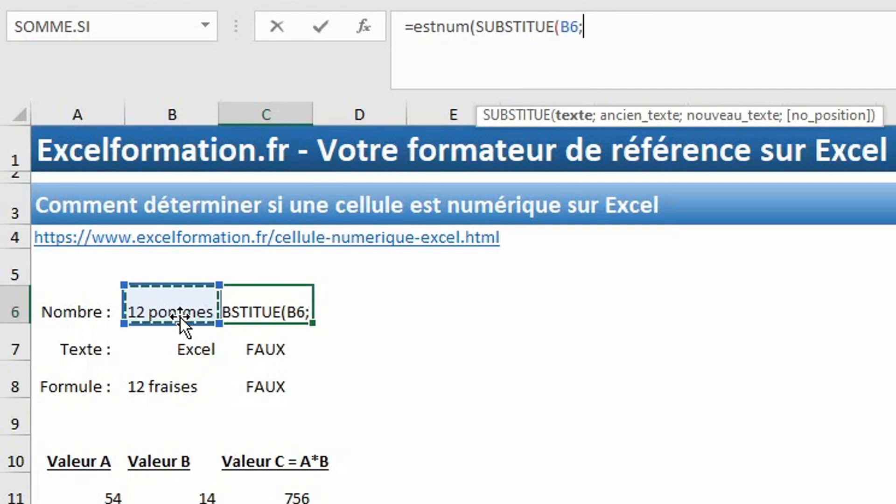
pyautogui.write('" pommes')
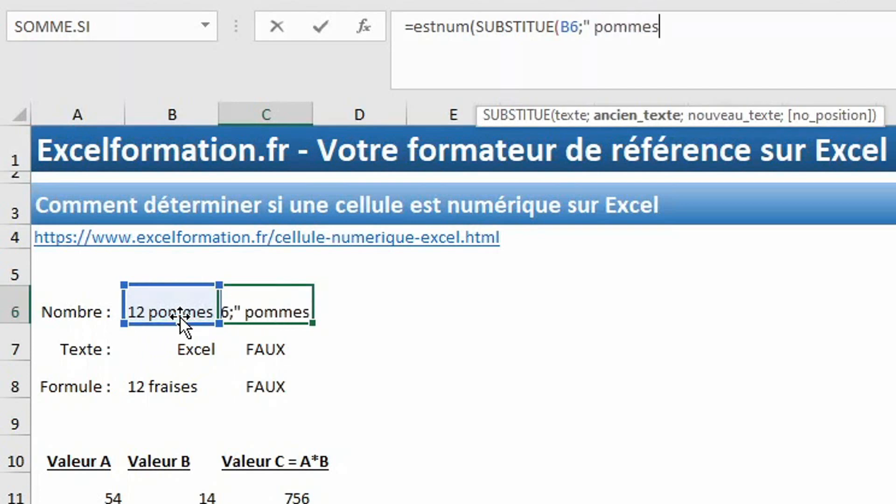
pyautogui.write('";""')
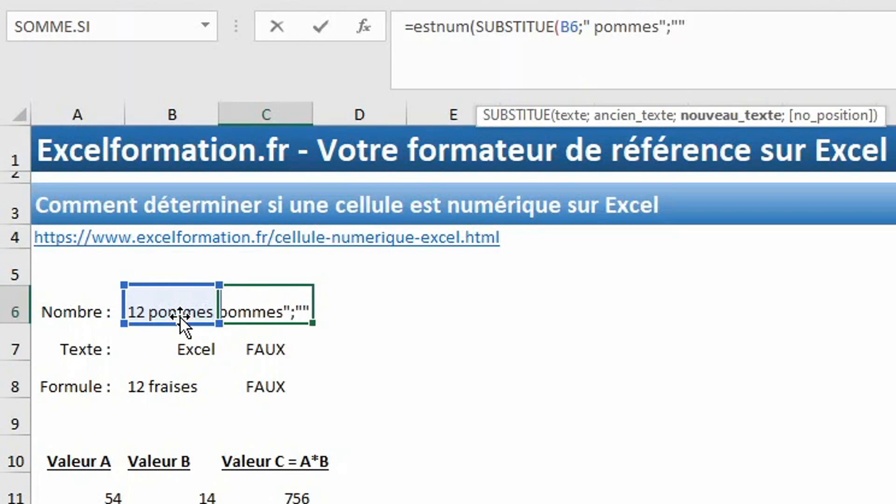
pyautogui.write(')*1')
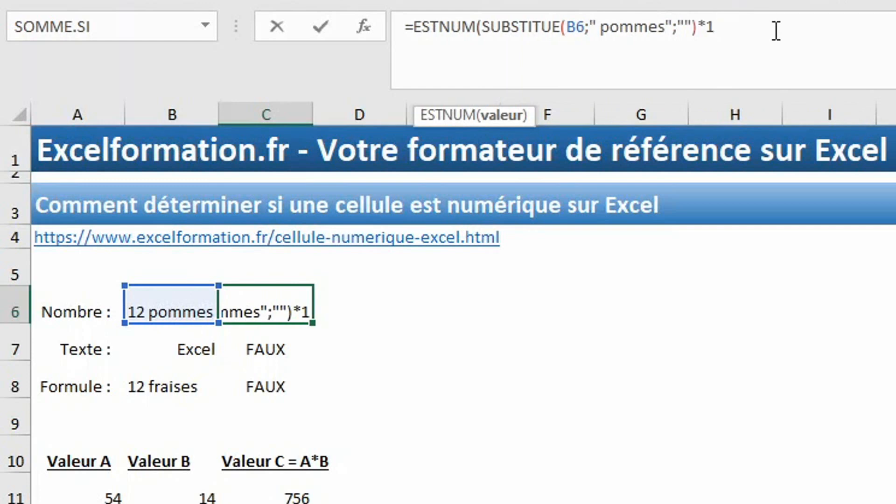
pyautogui.write(')')
pyautogui.press('Return')
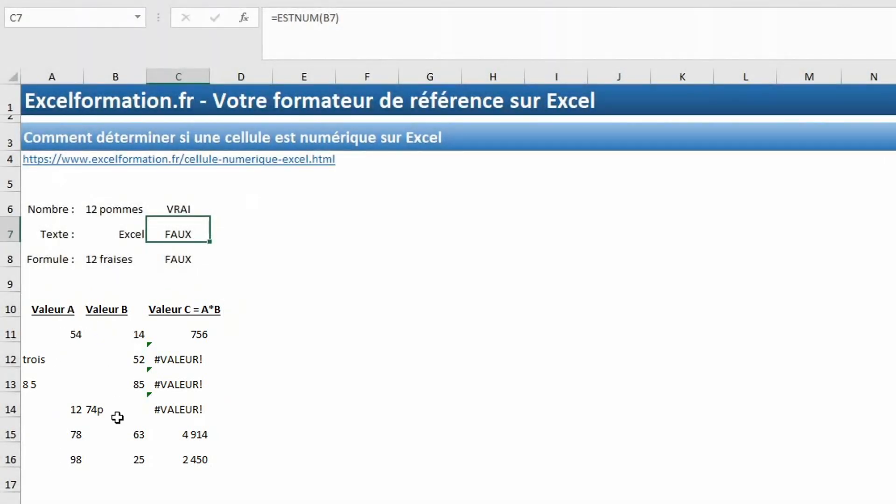
# Step: Examine the multiplication formula in C11 and the source entries in A12, A13 and B14
pyautogui.click(194, 338)
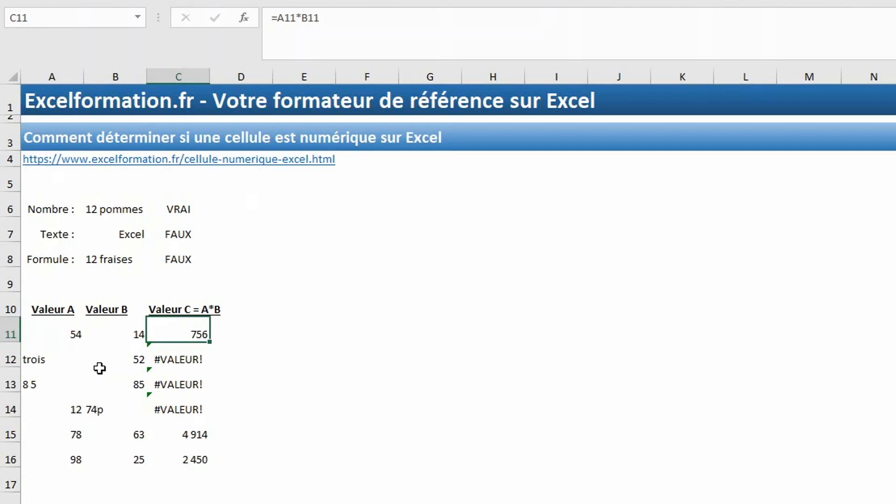
pyautogui.click(47, 360)
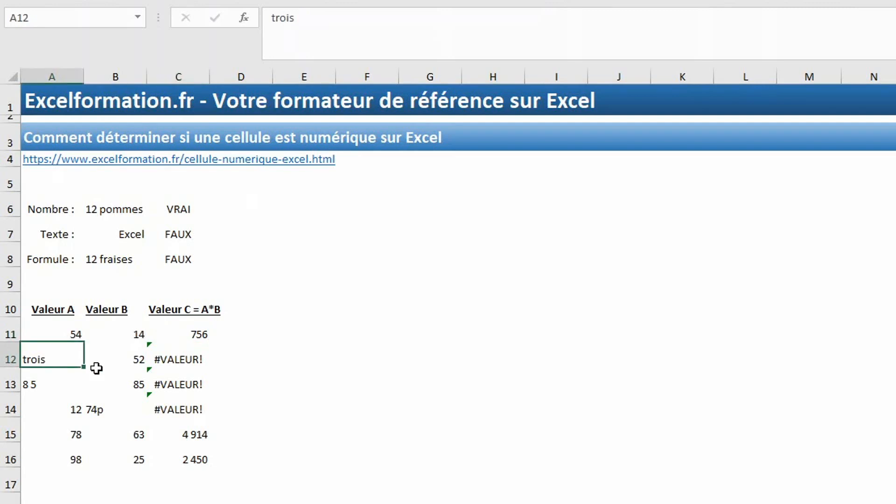
pyautogui.click(59, 384)
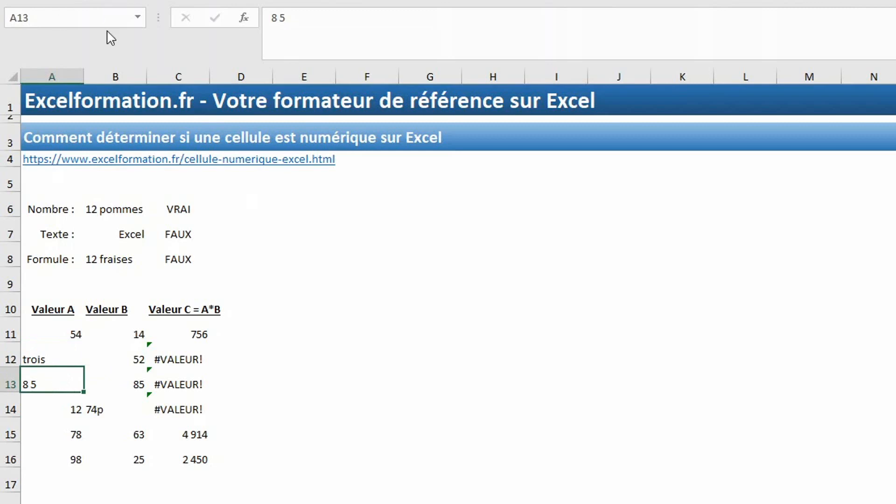
pyautogui.click(131, 412)
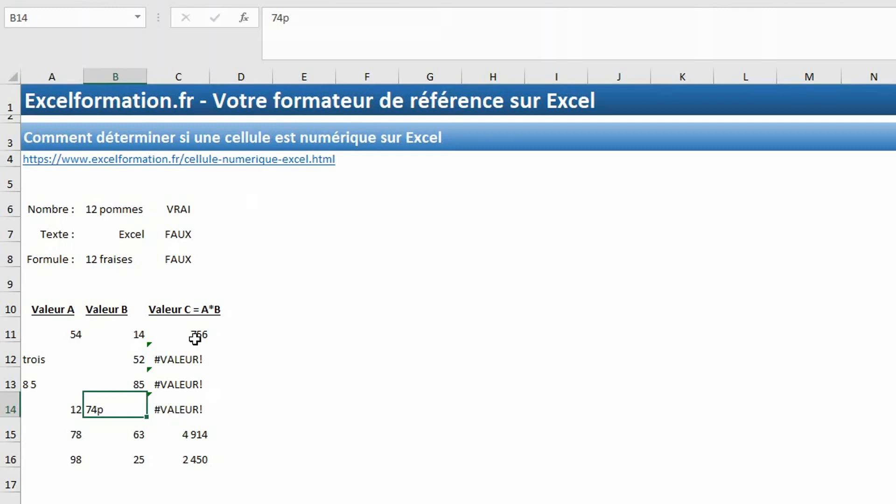
# Step: Start a replacement formula for C11:C16 with a SI function whose logical test is ESTNUM on A11
pyautogui.moveTo(194, 337); pyautogui.dragTo(189, 449)
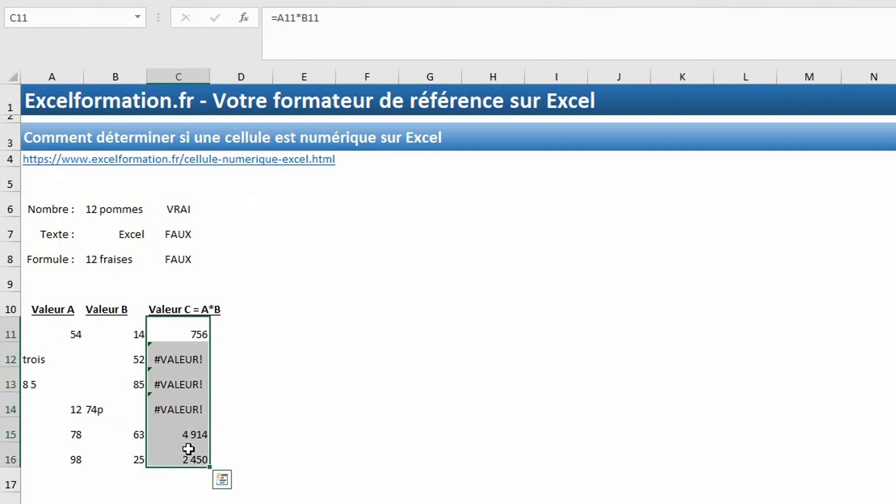
pyautogui.write('=')
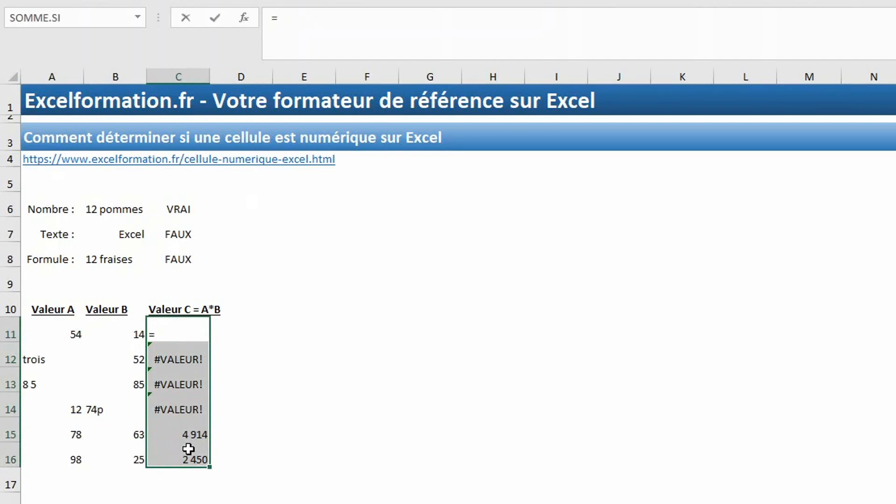
pyautogui.write('si(')
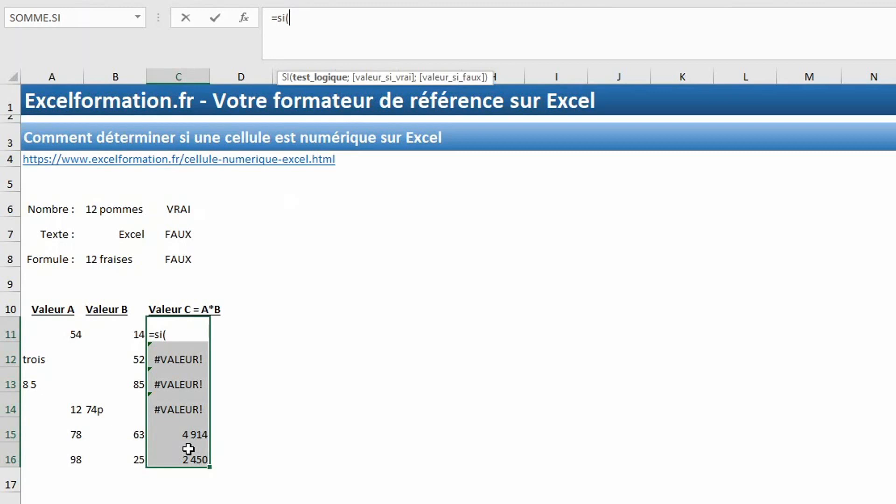
pyautogui.write('est')
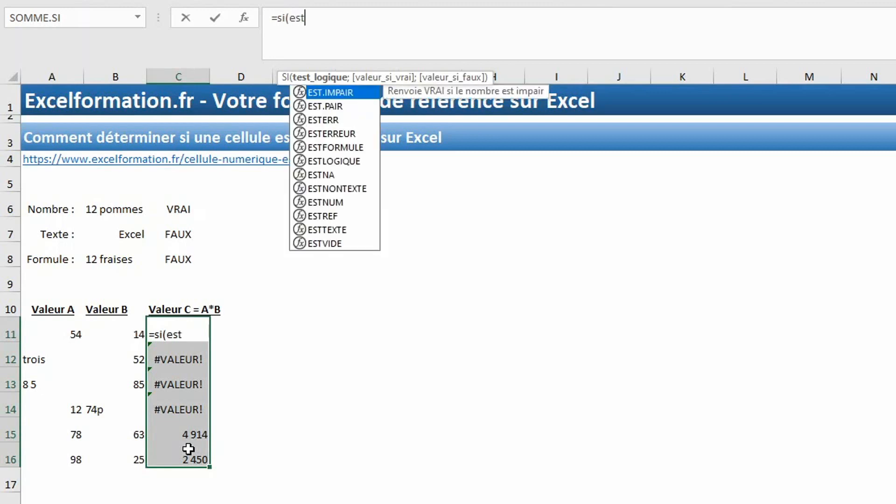
pyautogui.write('num(')
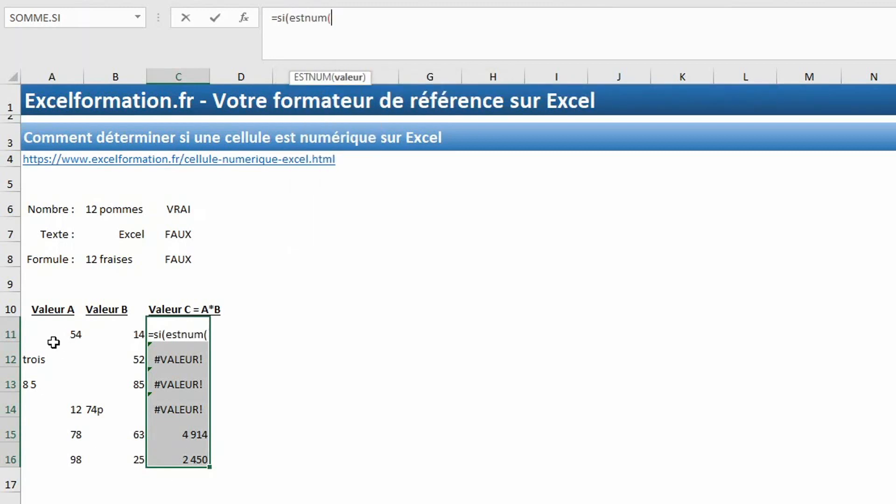
pyautogui.click(55, 331)
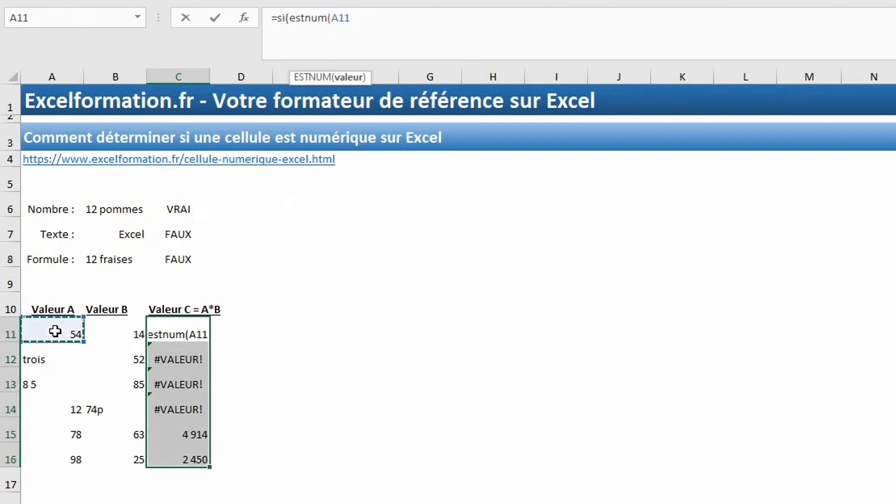
# Step: Nest a second SI as the true result, testing B11 with ESTNUM and returning A11*B11 when it is numeric
pyautogui.write(');si(')
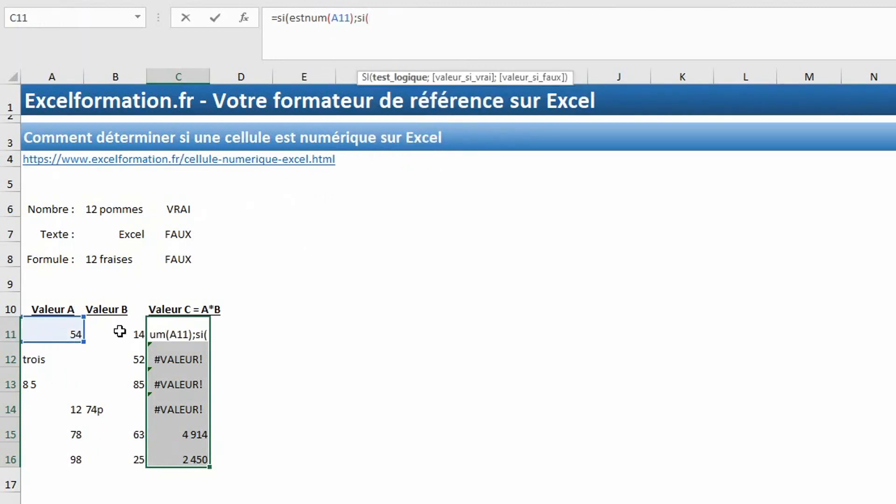
pyautogui.write('estnum(')
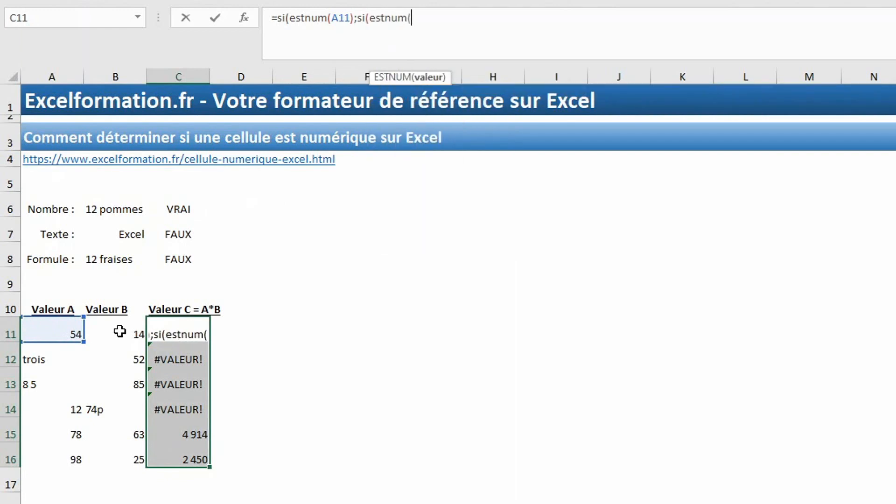
pyautogui.click(122, 332)
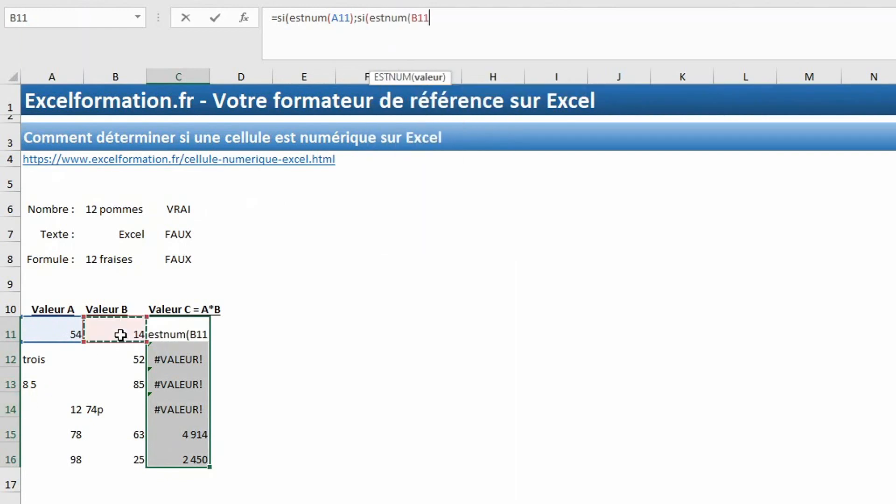
pyautogui.write(')')
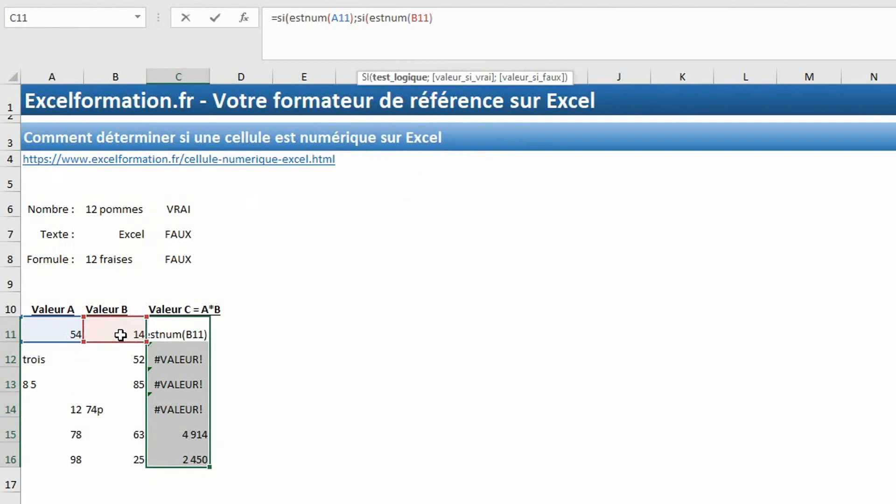
pyautogui.write(';')
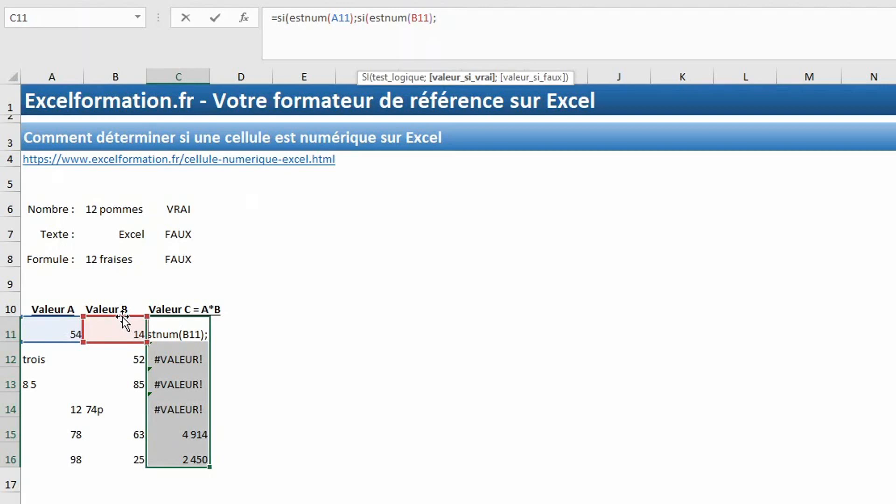
pyautogui.click(62, 331)
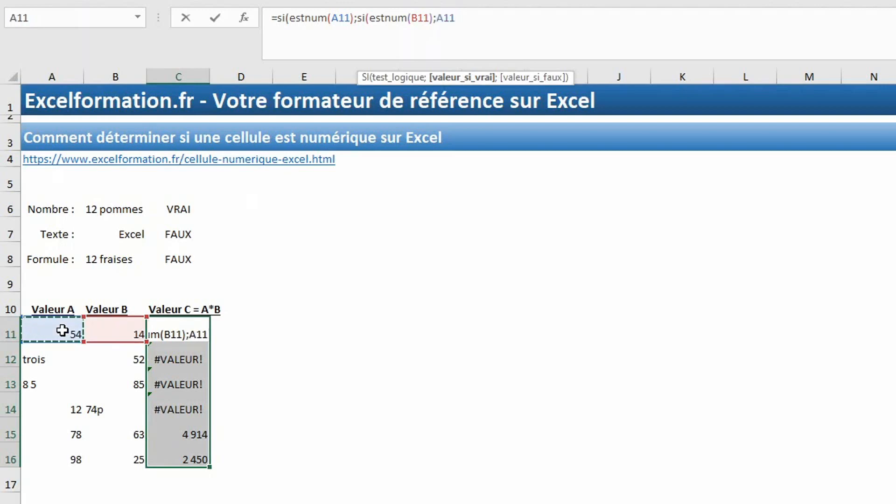
pyautogui.write('*')
pyautogui.click(118, 331)
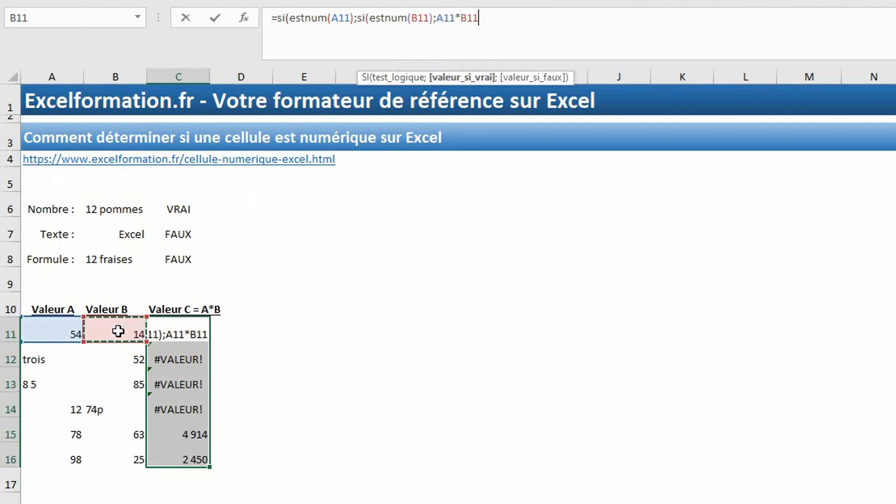
# Step: Give the nested SI the false result "Vérifier la valeur de la colonne B" and close it
pyautogui.write(';')
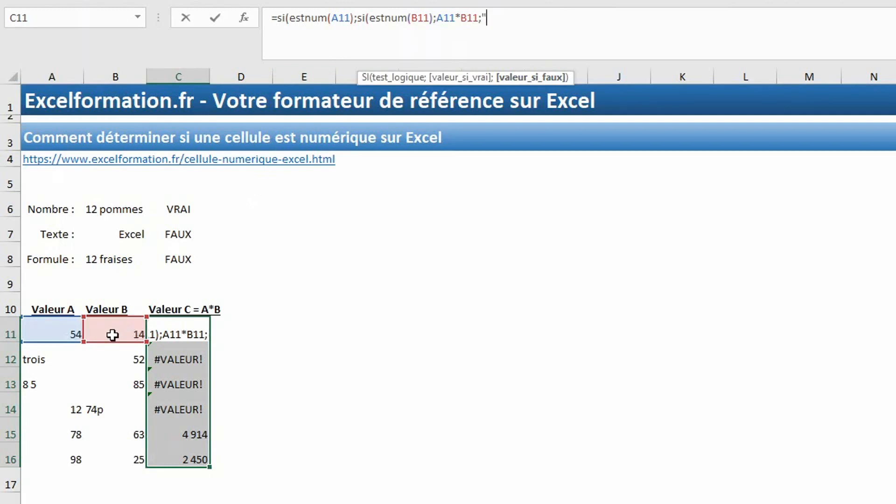
pyautogui.write('Véri')
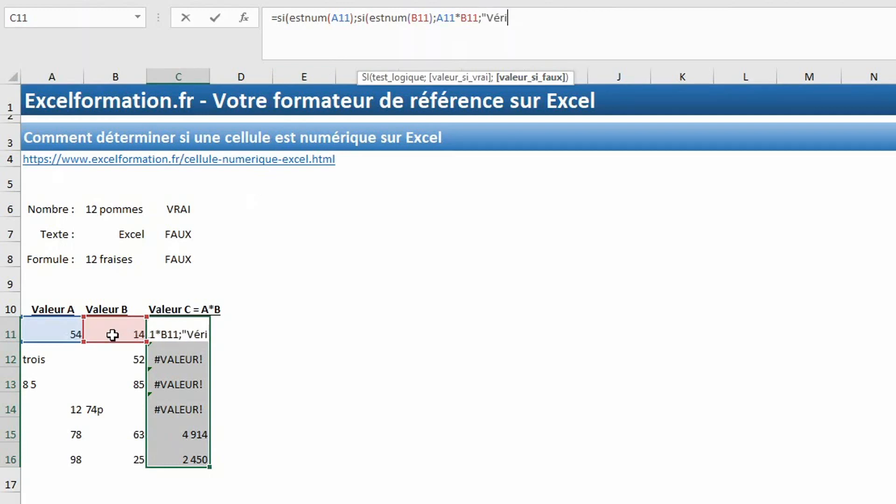
pyautogui.write('fier la vale')
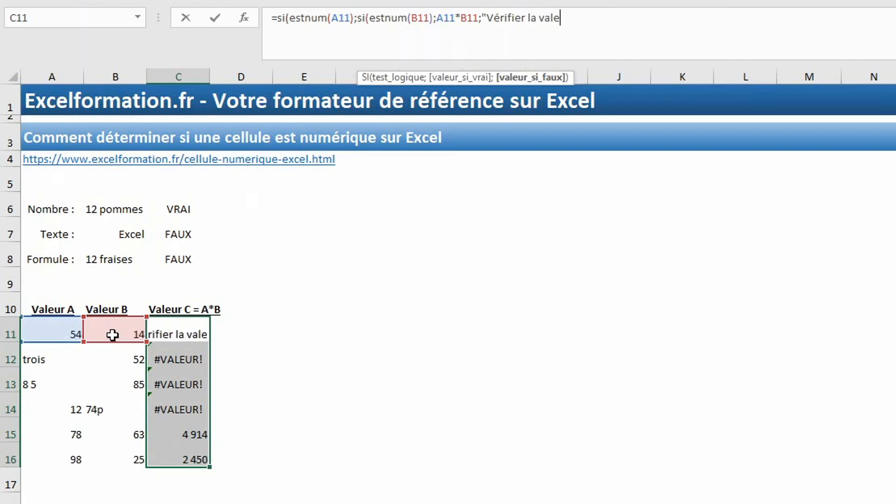
pyautogui.write('ur de la colonne B"')
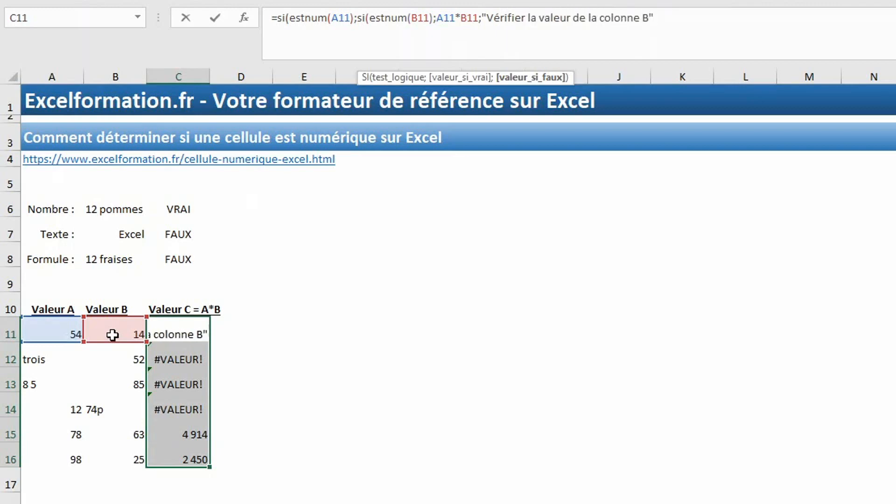
pyautogui.write(')')
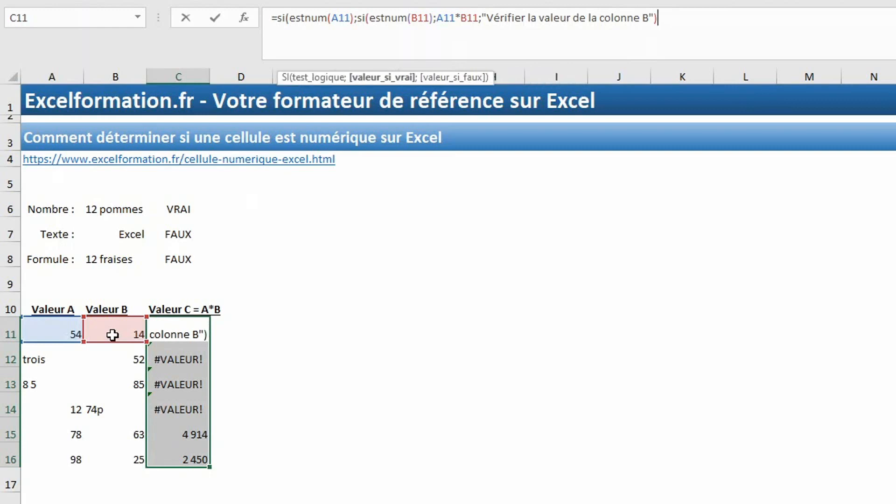
# Step: Give the outer SI the false result "Vérifier la valeur de la colonne A" and enter the formula in all of C11:C16
pyautogui.write(';')
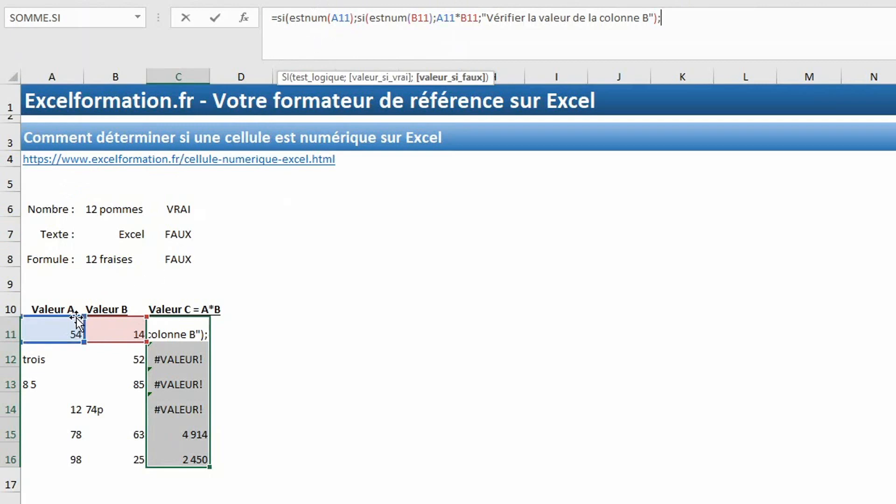
pyautogui.write('"')
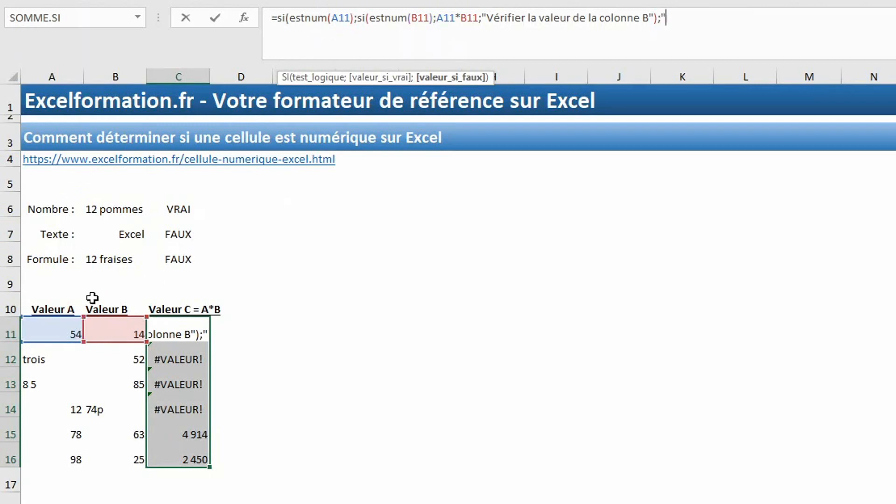
pyautogui.write('Vérifier la valeur de l')
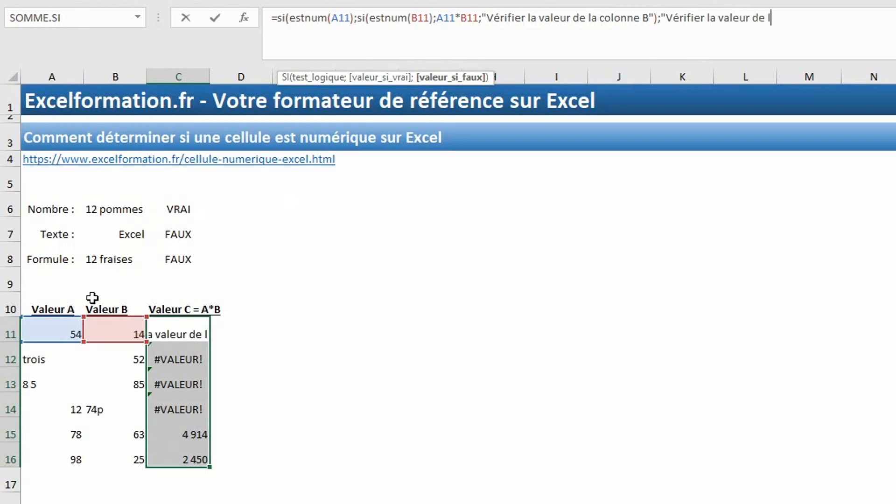
pyautogui.write('a colonne A"')
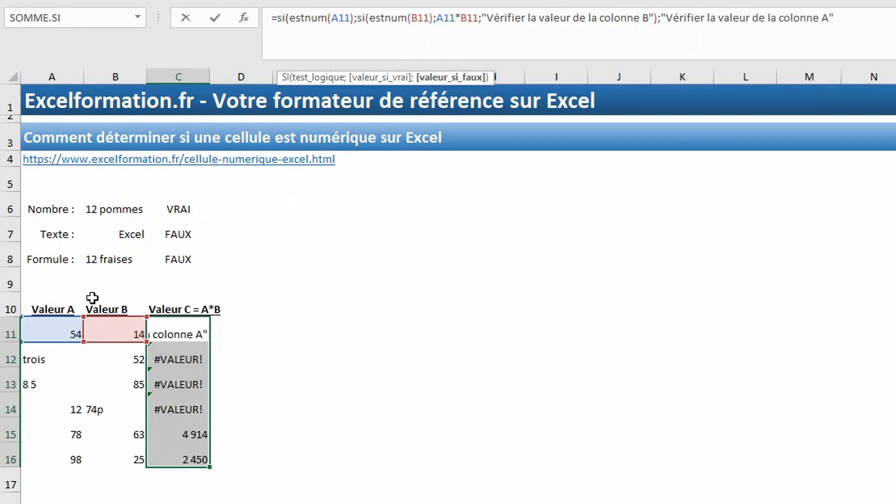
pyautogui.write(')')
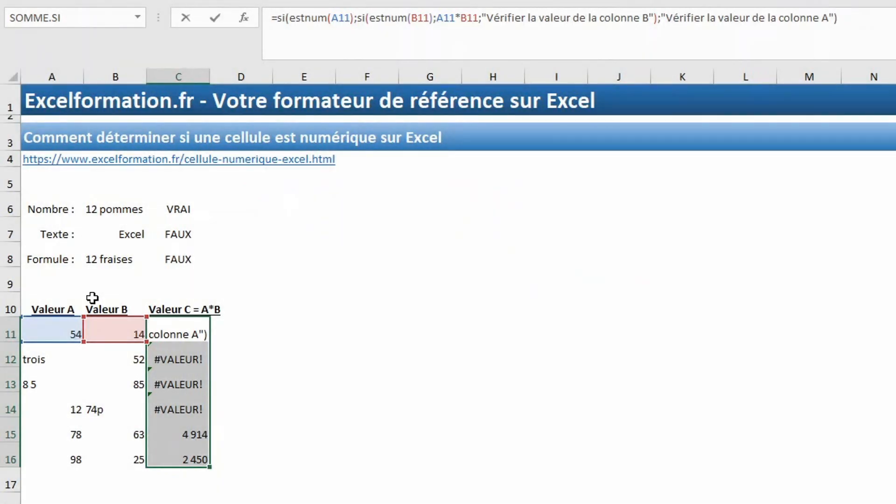
pyautogui.hotkey('ctrl', 'Return')
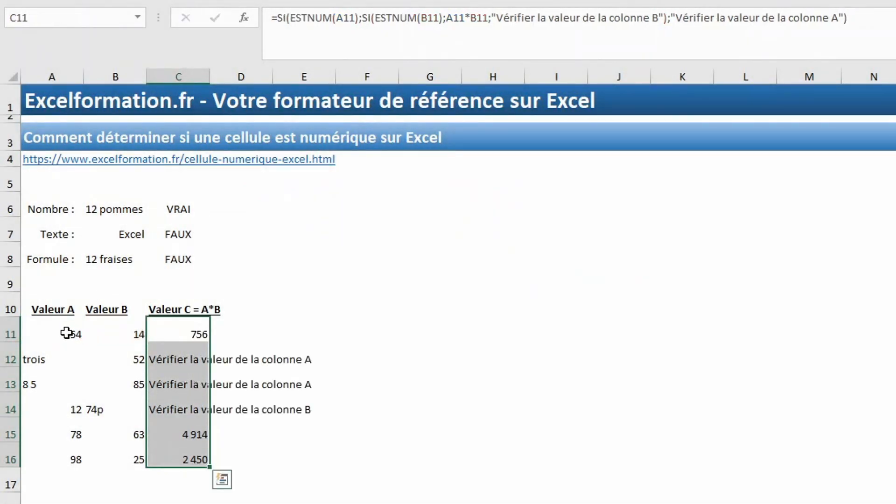